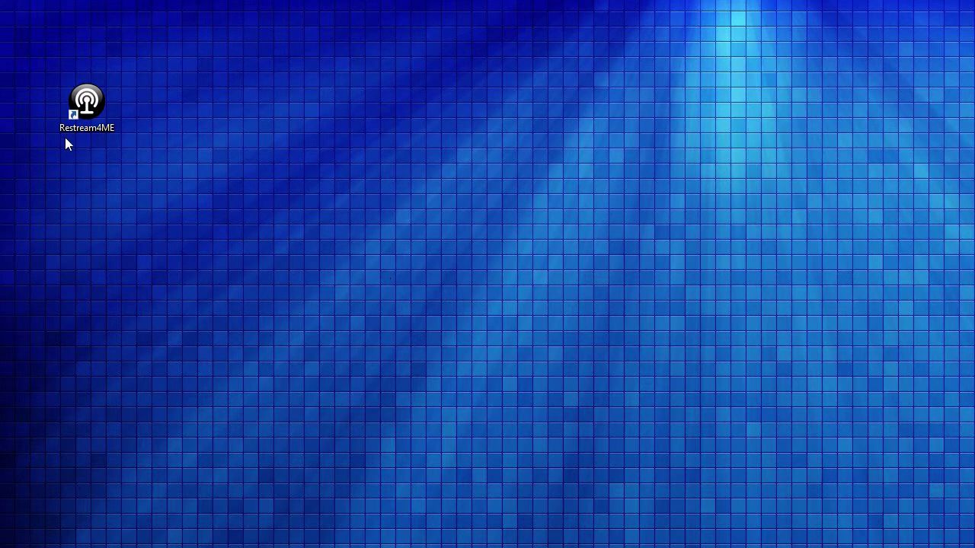
Launch Restream4ME and show its Settings tab with SFTP publishing to nextpvr.com on port 22
double_click(85, 107)
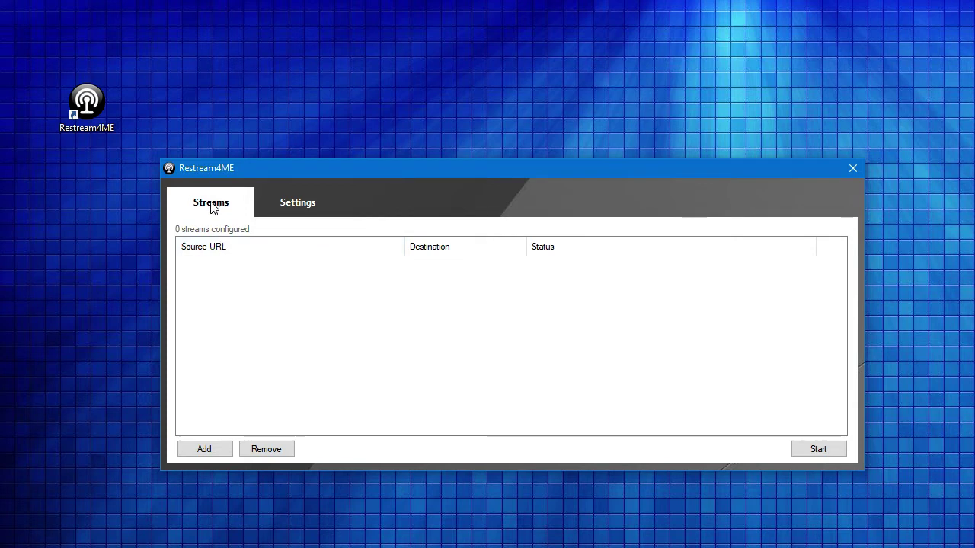
left_click(287, 201)
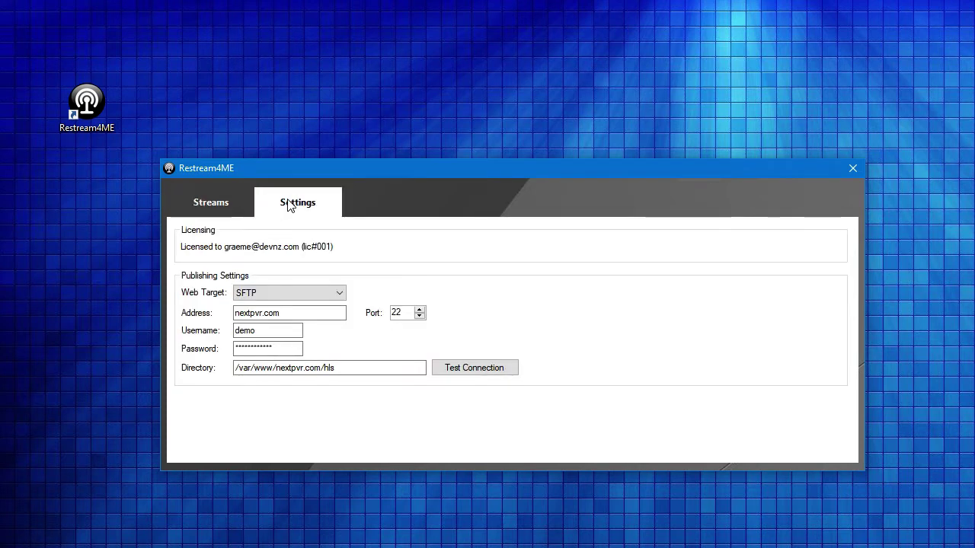
left_click(213, 202)
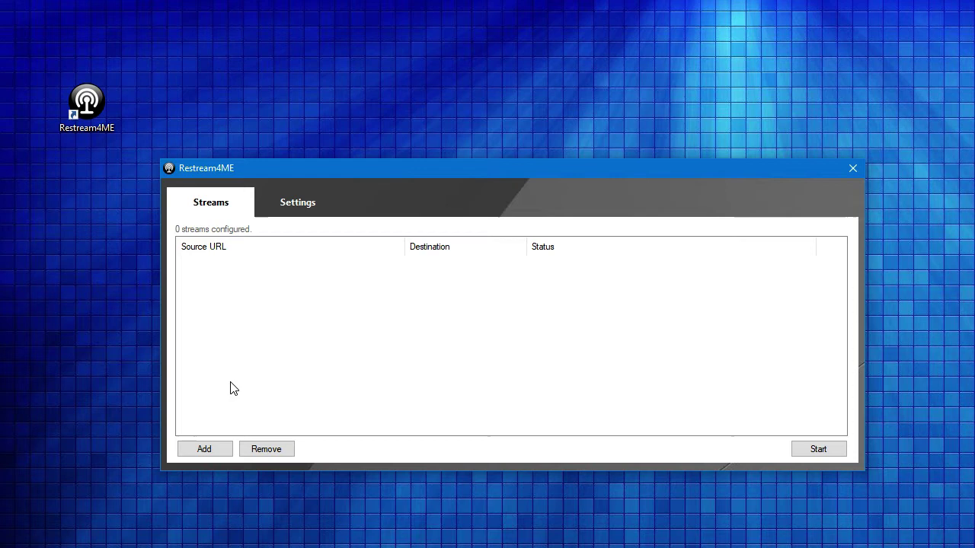
left_click(274, 205)
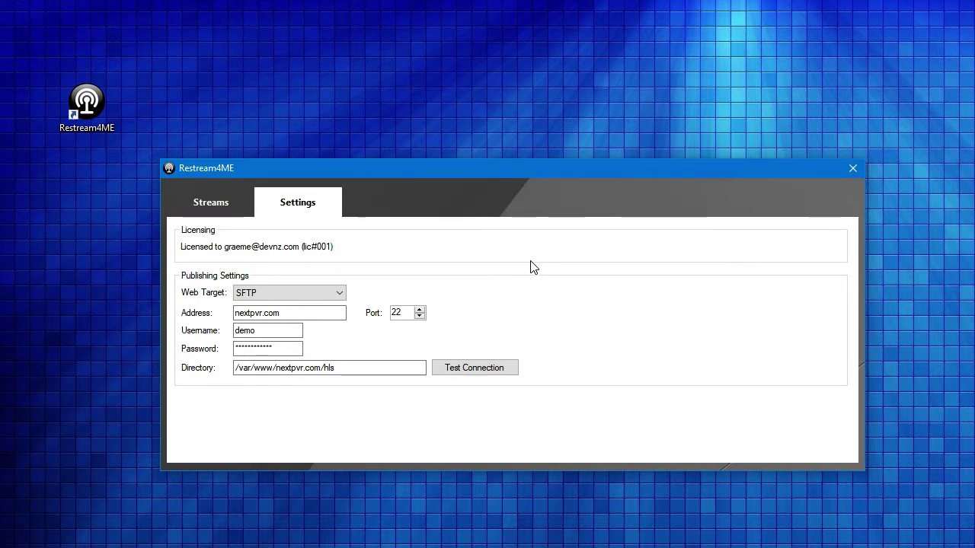
left_click(333, 294)
left_click(333, 294)
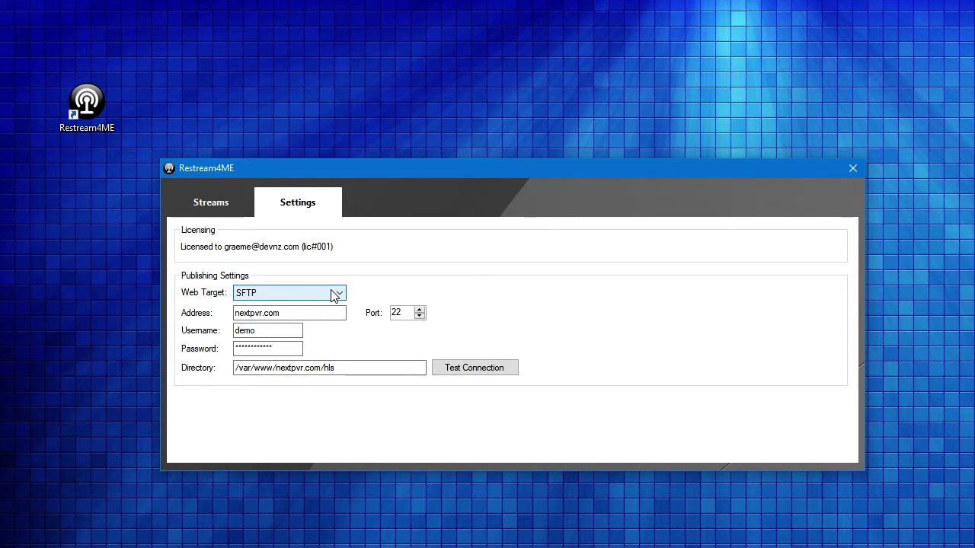
left_click(334, 294)
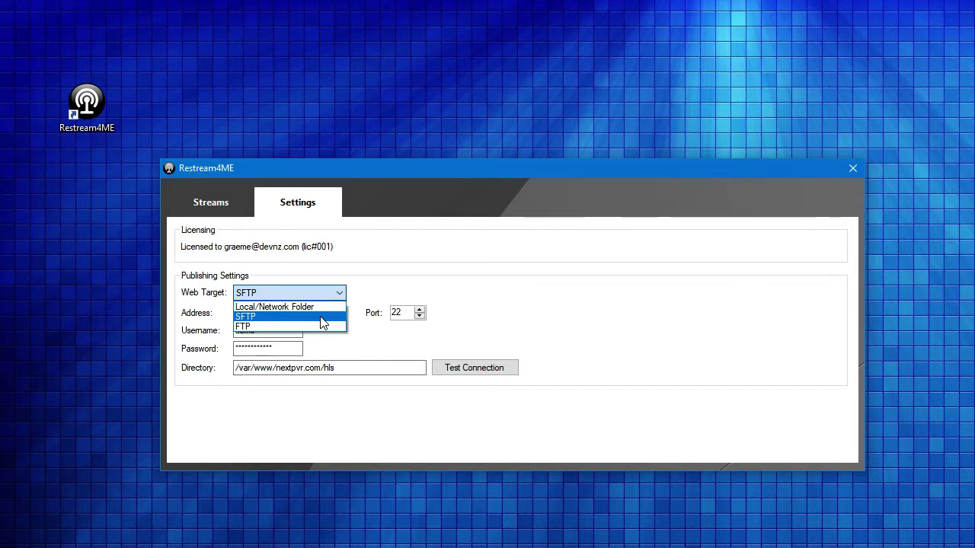
left_click(322, 319)
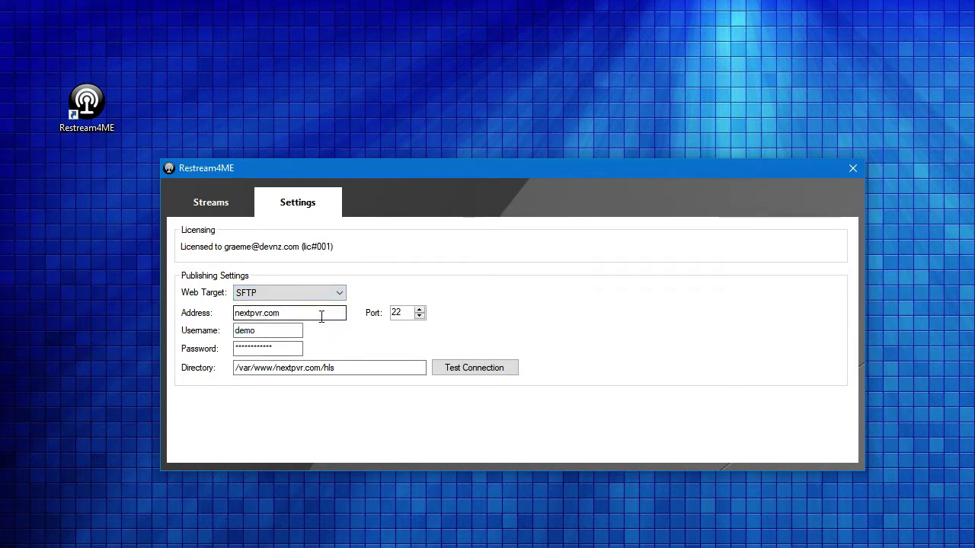
double_click(269, 313)
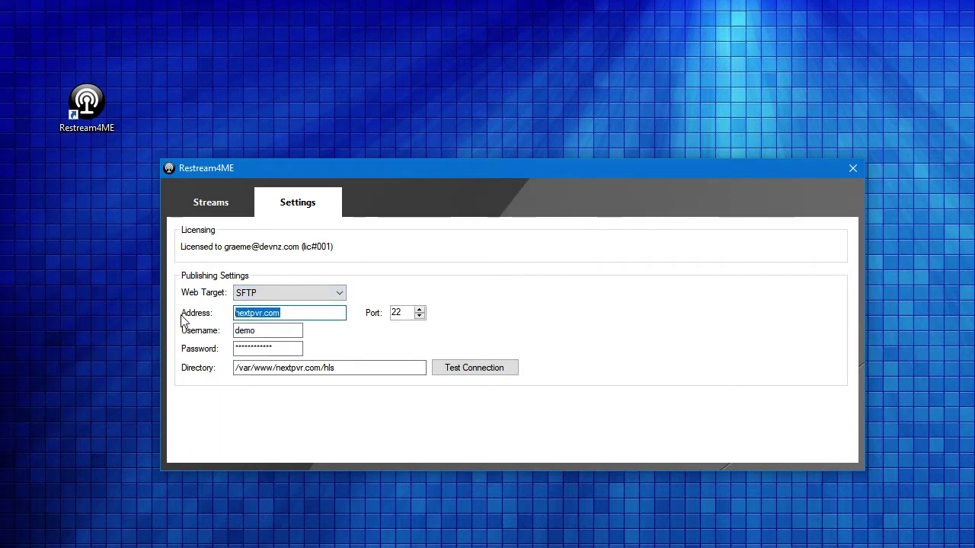
double_click(263, 330)
key("Tab")
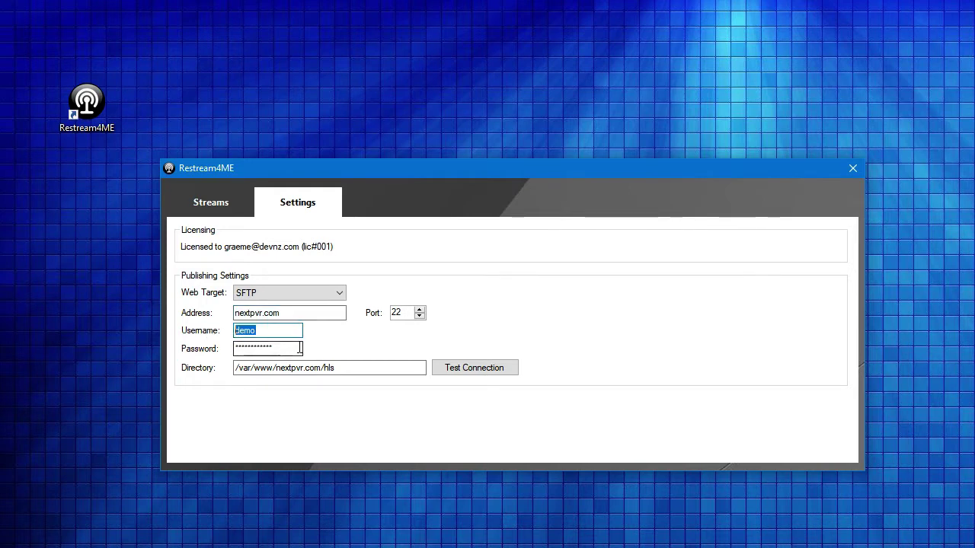
left_click(299, 329)
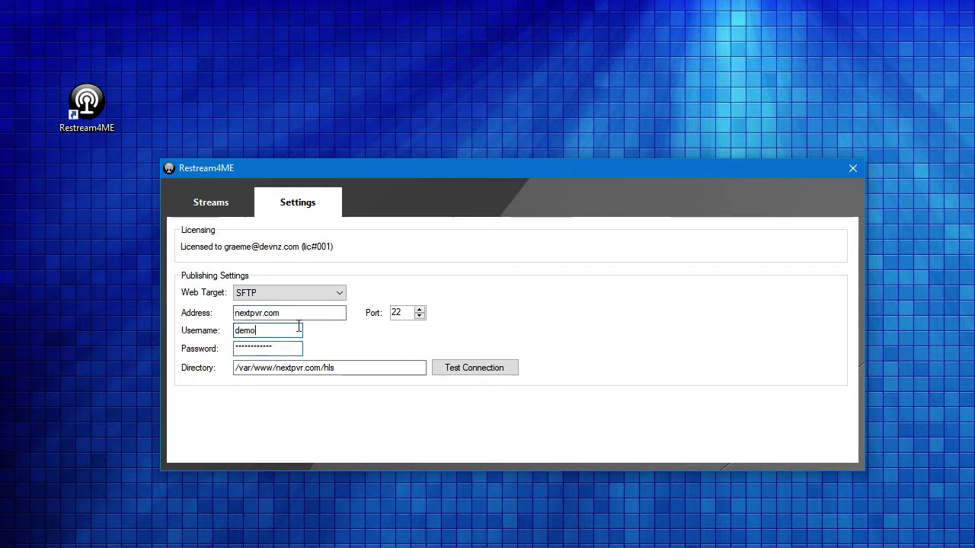
left_click(303, 315)
left_click_drag(344, 369, 152, 359)
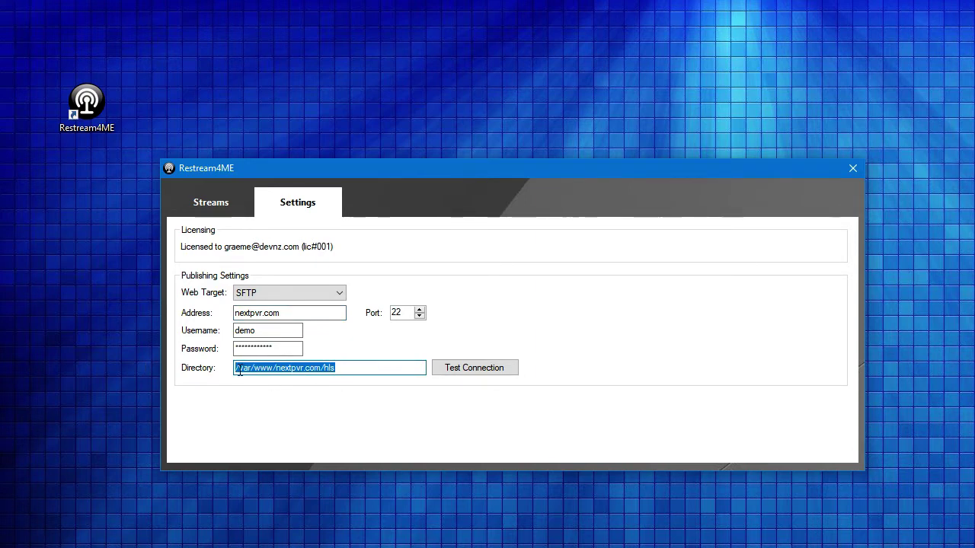
left_click(355, 369)
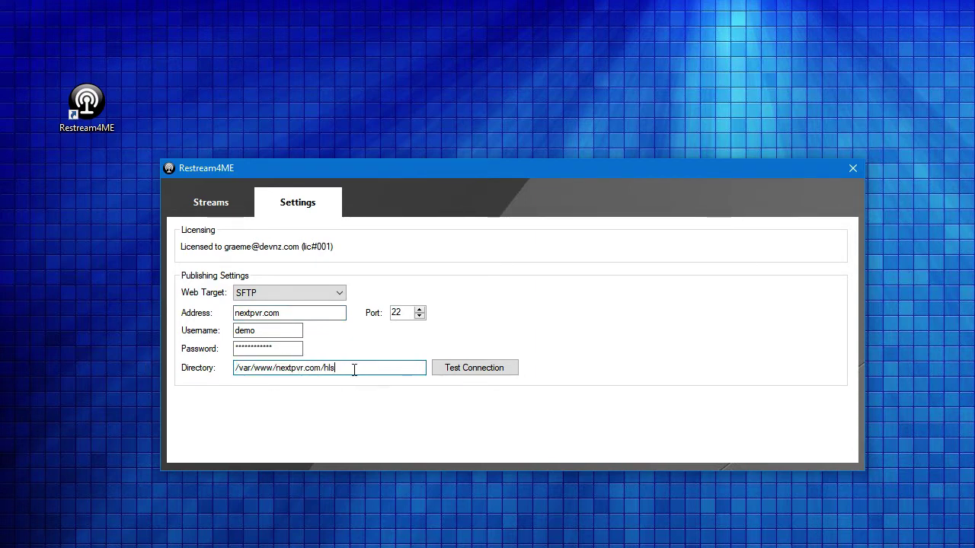
left_click(462, 372)
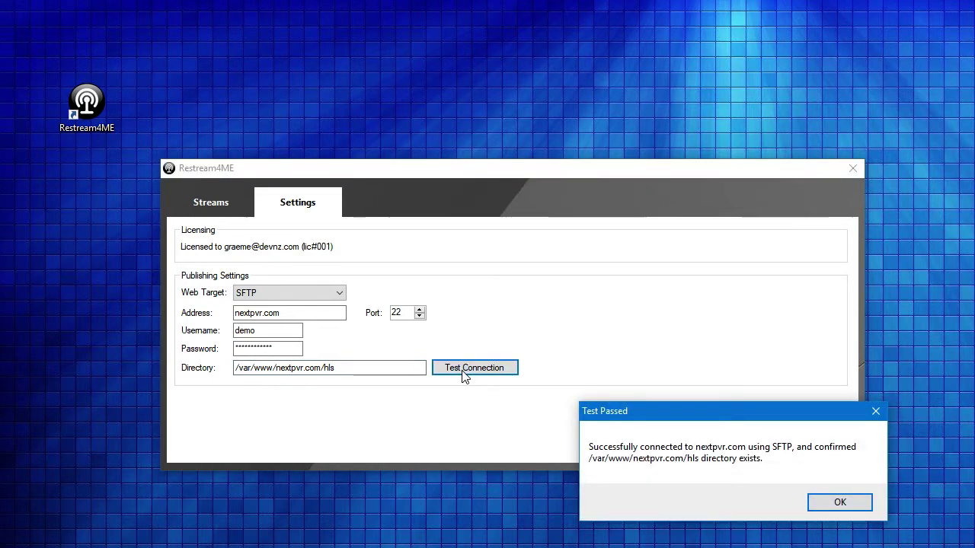
left_click_drag(687, 416, 640, 317)
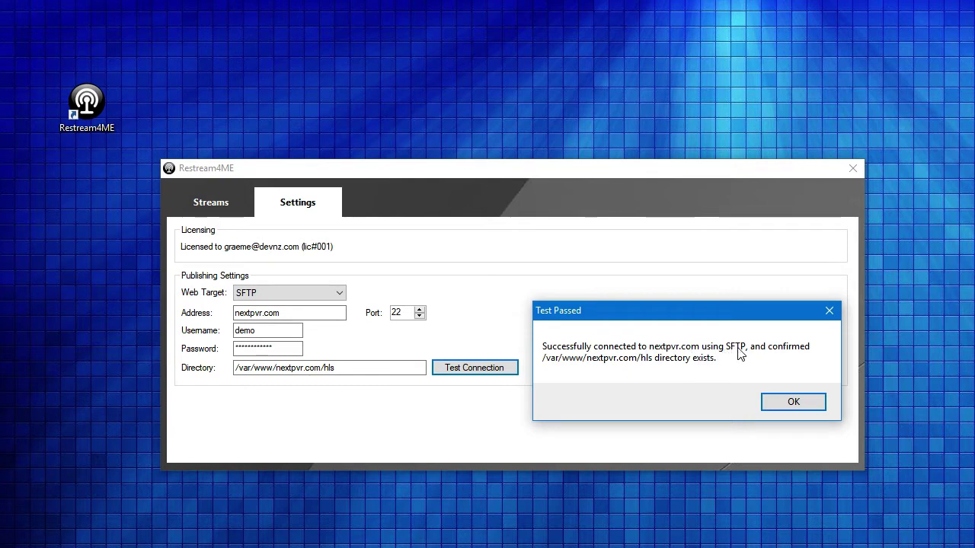
left_click(778, 403)
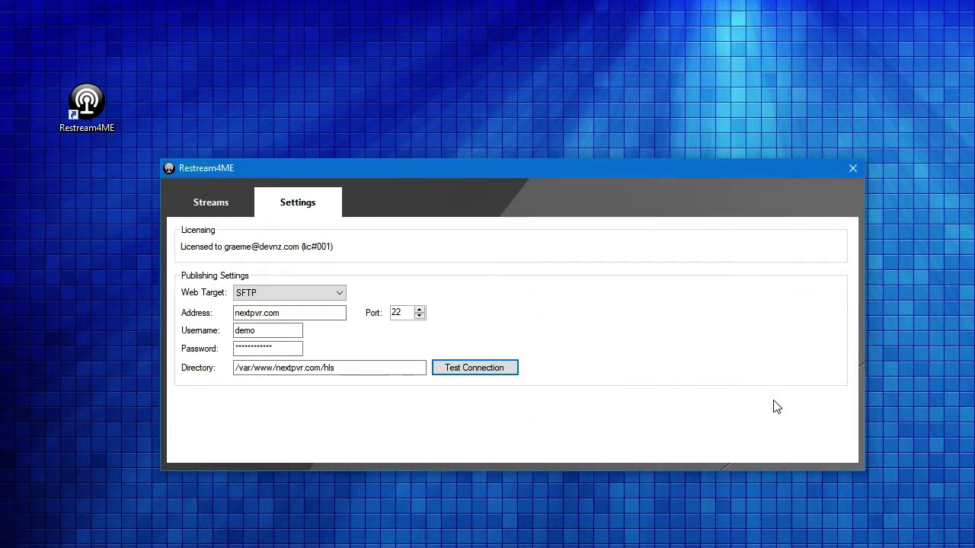
Add a stream with the pasted NHK World HLS source URL and target nhk.m3u8
left_click(209, 211)
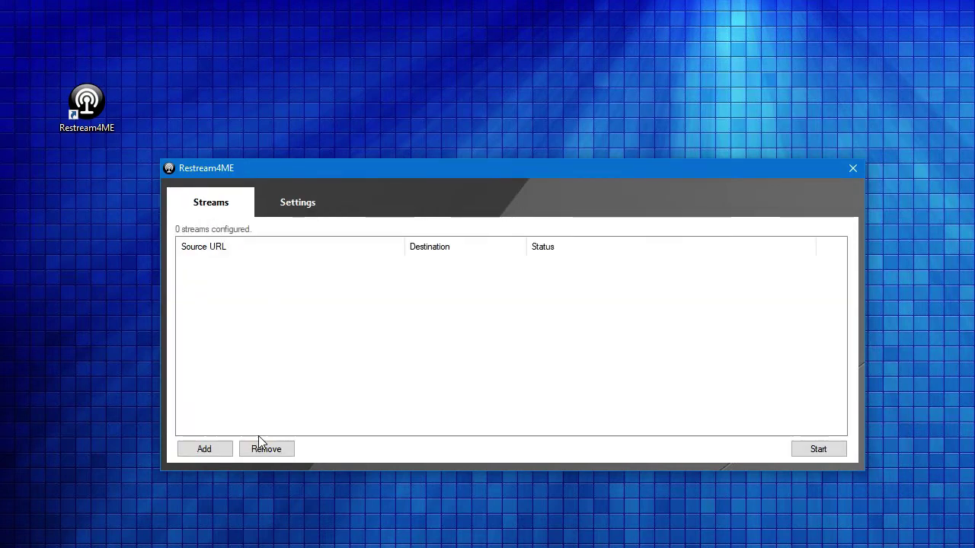
left_click(204, 450)
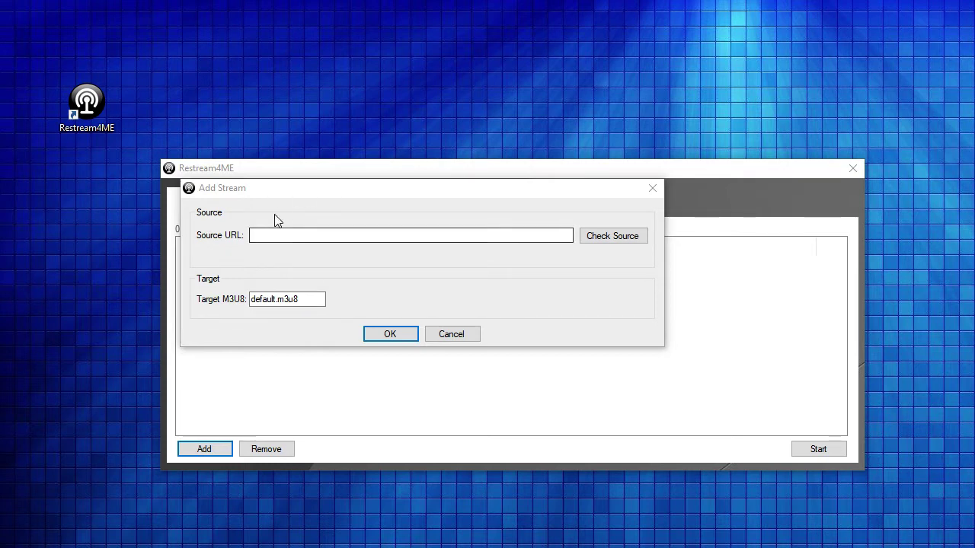
left_click(275, 234)
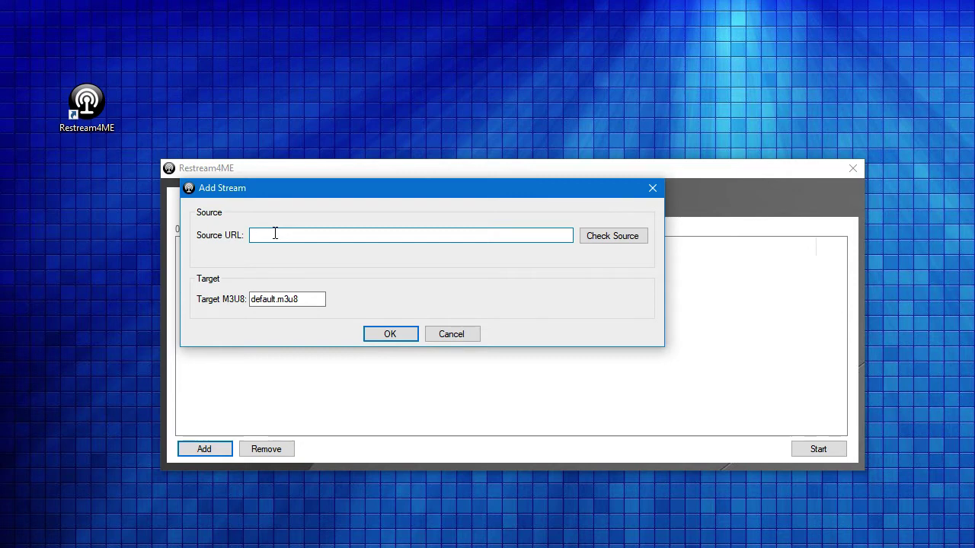
type("https://nhkwtvglobal-i.akamaihd.net/hls/live/263941/nhkwtvglobal/index_1180.m3u8")
left_click(274, 299)
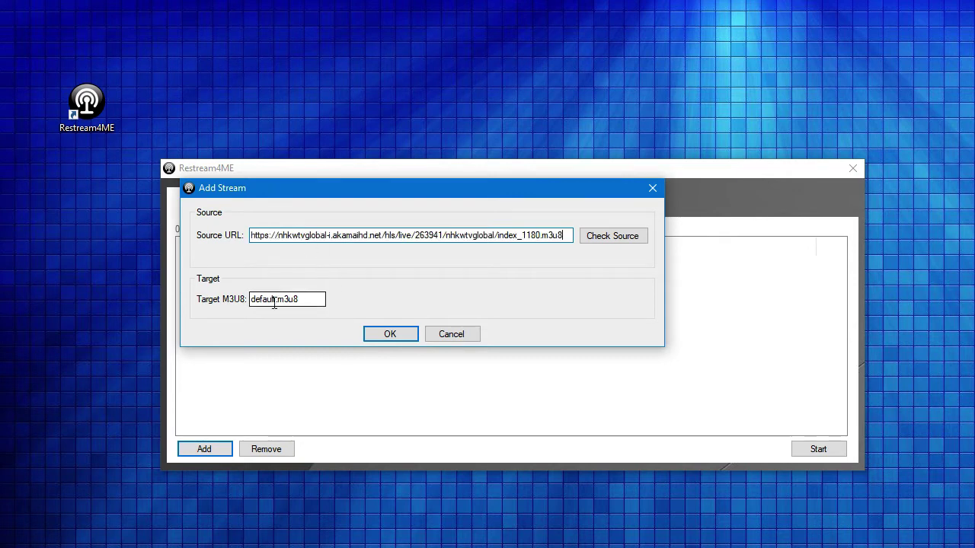
left_click_drag(276, 299, 252, 299)
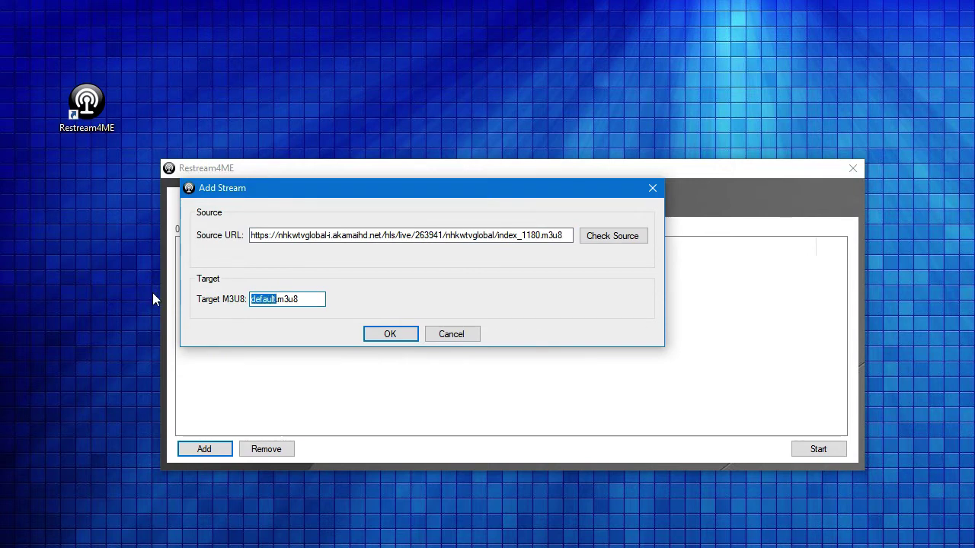
type("n")
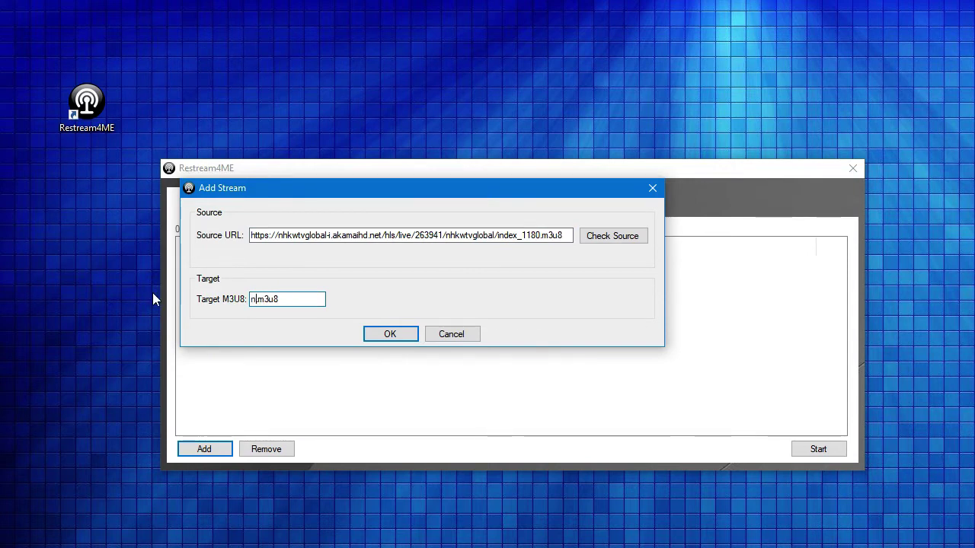
type("hk")
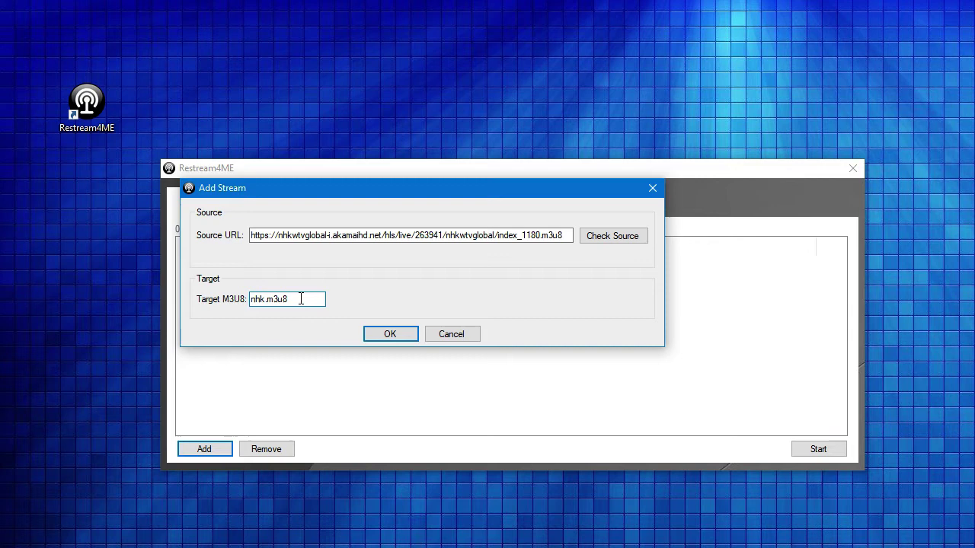
left_click_drag(300, 302, 134, 285)
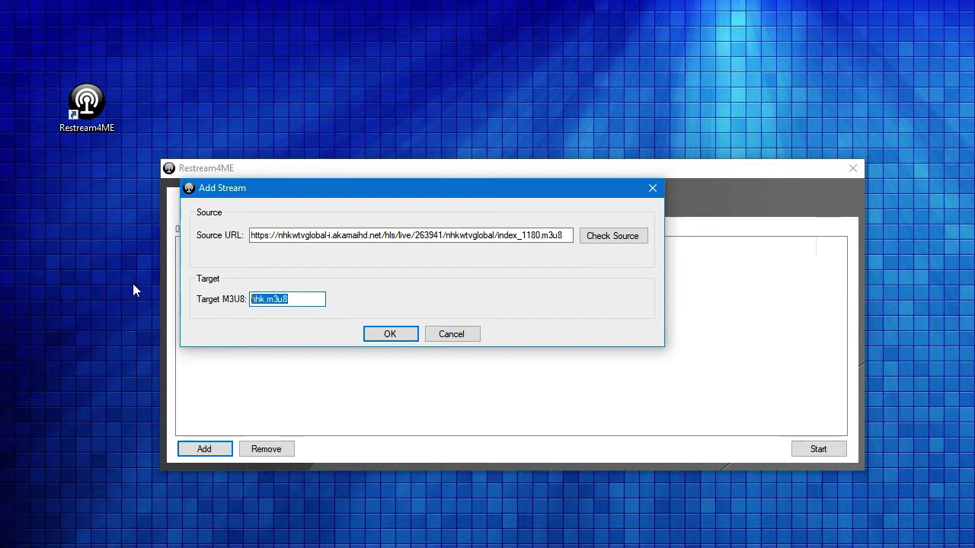
left_click(390, 335)
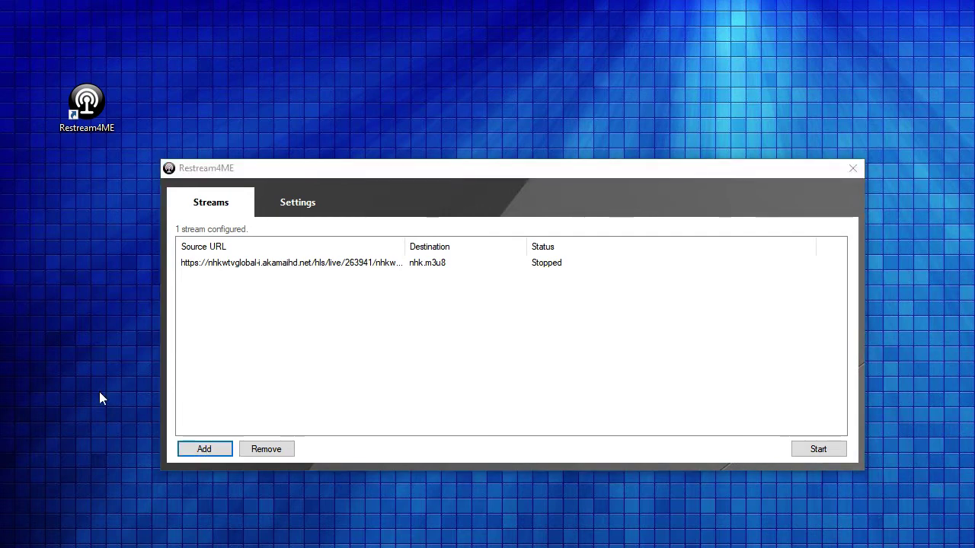
Add a second stream from the pasted NASA TV master.m3u8 URL, targeting nasatv.m3u8
left_click(201, 449)
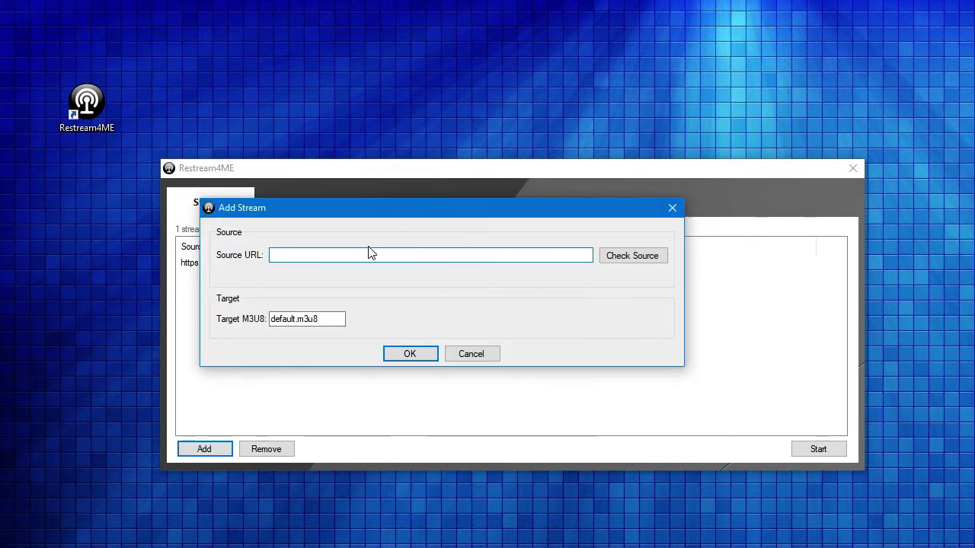
type("https://nasa-i.akamaihd.net/hls/live/253565/NASA-NTV1-Public/master.m3u8")
left_click(301, 319)
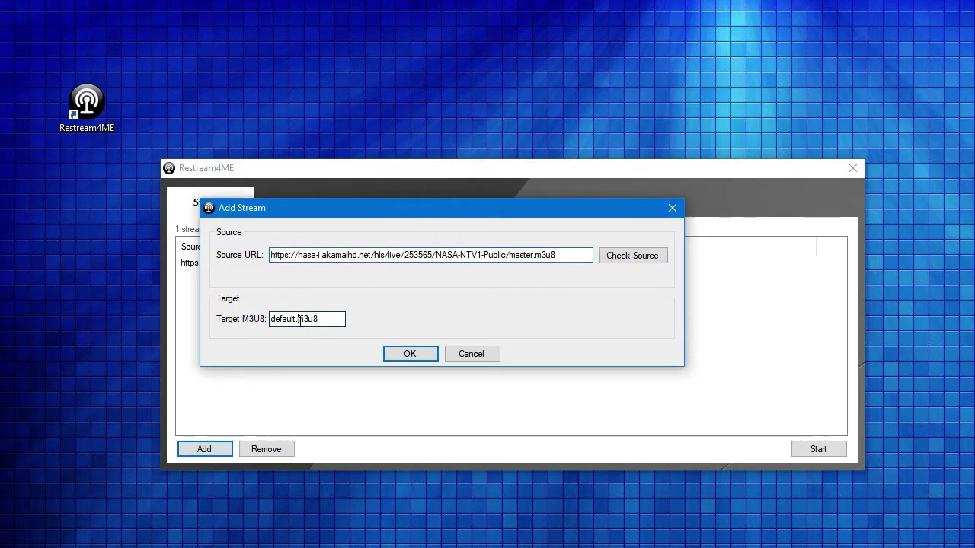
left_click_drag(297, 320, 196, 309)
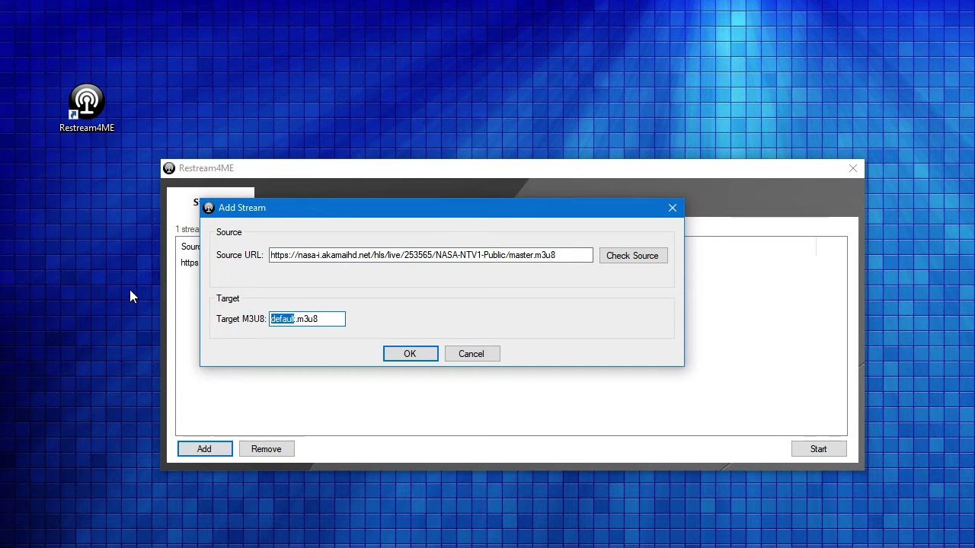
type("nasa")
type("t")
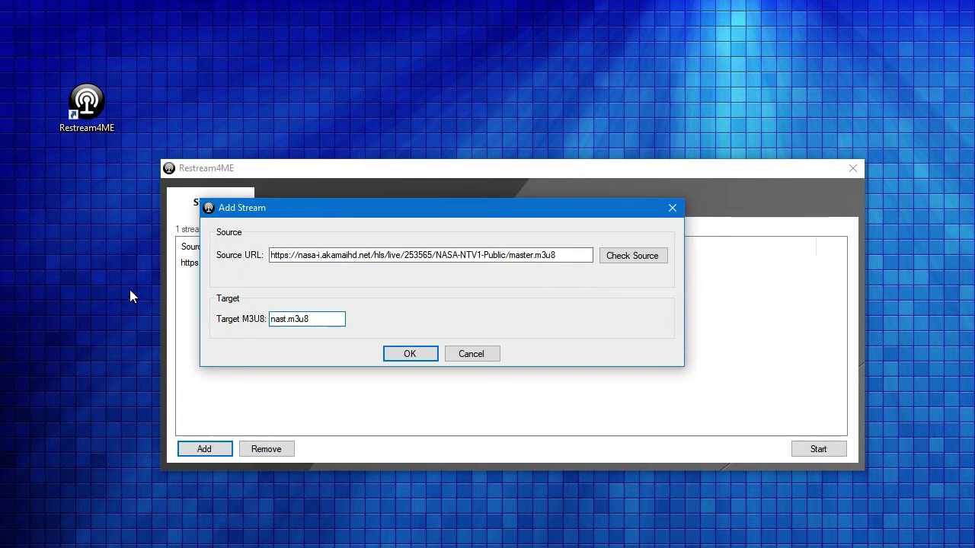
key("BackSpace")
type("atv")
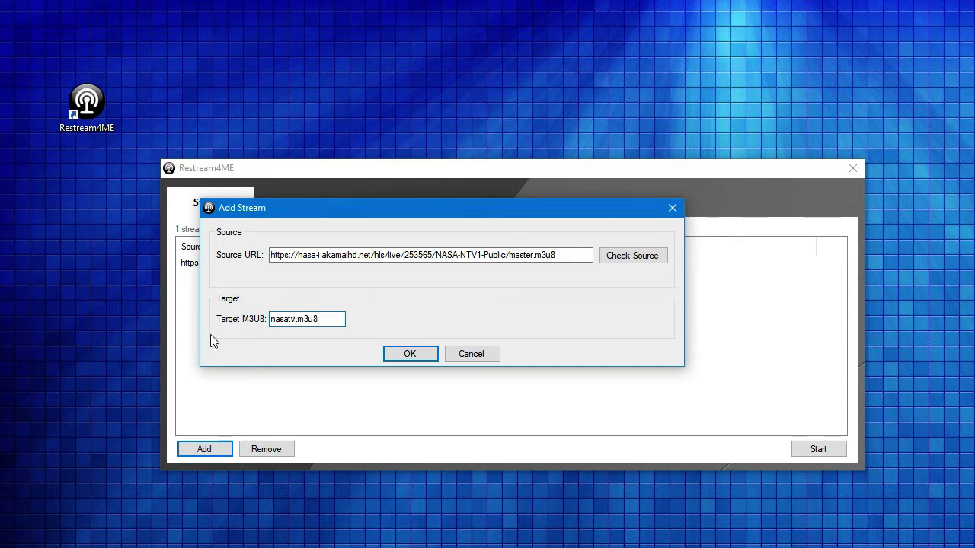
left_click(399, 358)
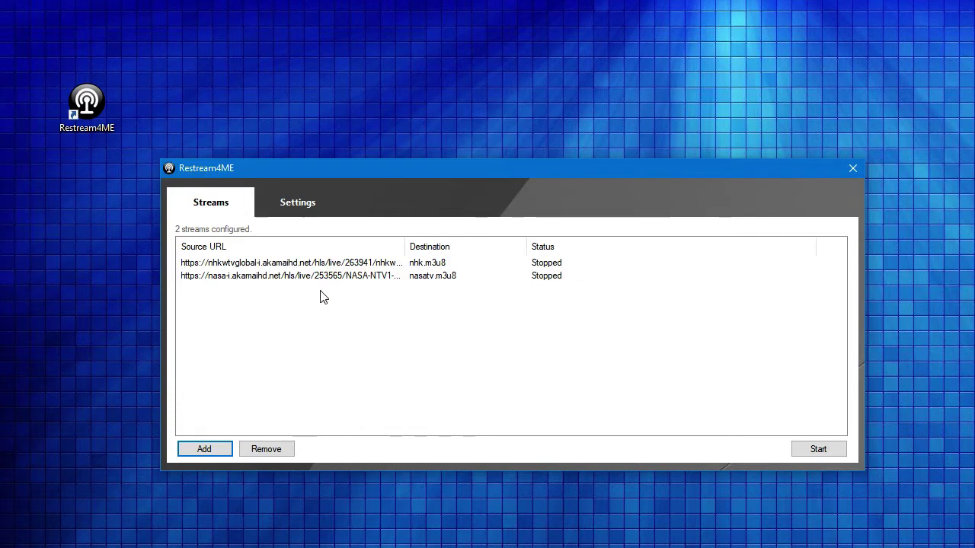
Review the SFTP publishing settings, then start both streams from the Streams list
left_click(303, 208)
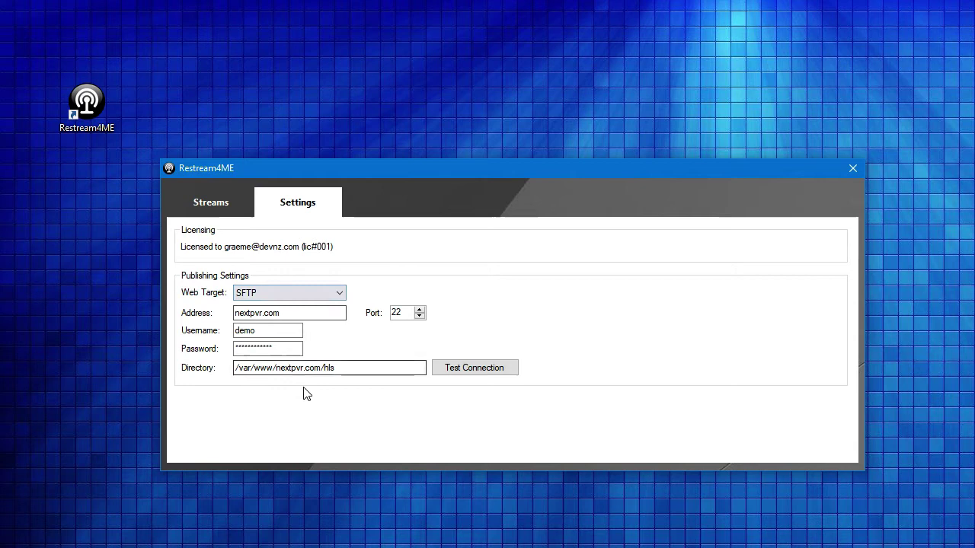
left_click(201, 201)
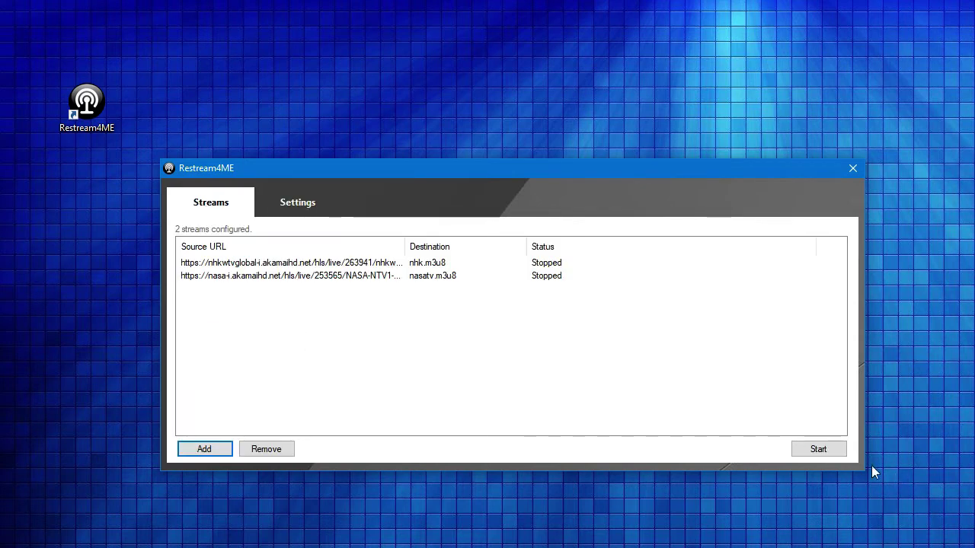
left_click(832, 450)
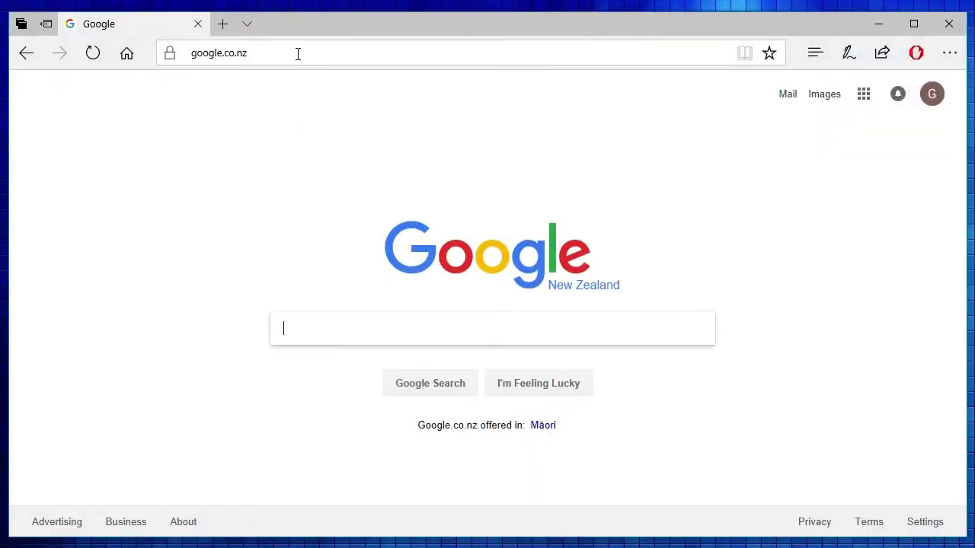
Load nextpvr.com/hls/nhk.m3u8 in Edge's address bar to play the NHK restream
left_click(297, 53)
type("next")
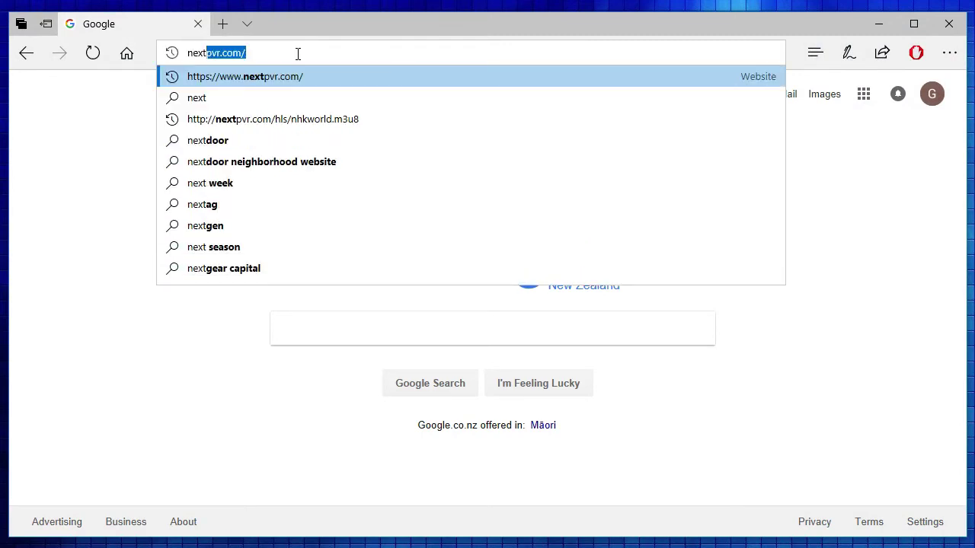
key("End")
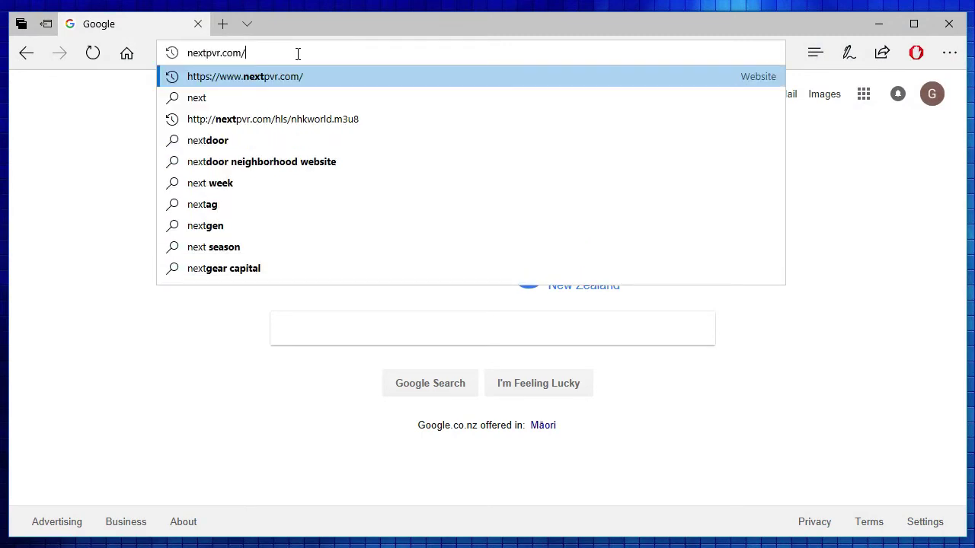
type("hls")
key("End")
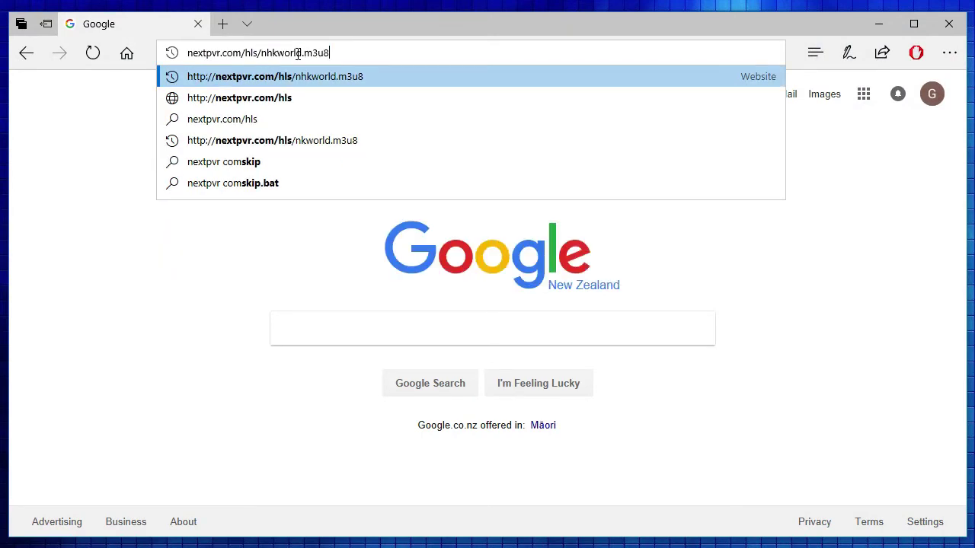
key("BackSpace")
key("BackSpace")
key("BackSpace")
key("BackSpace")
key("BackSpace")
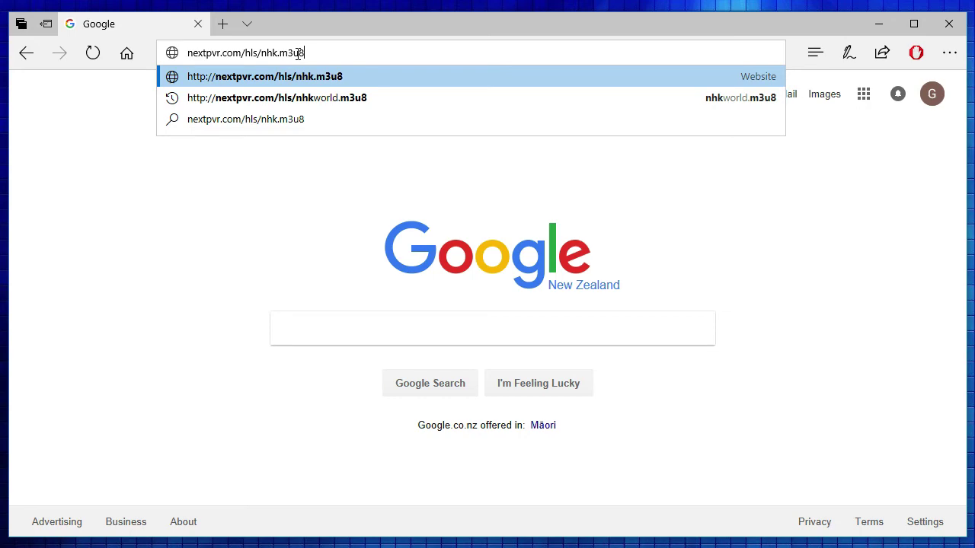
key("Return")
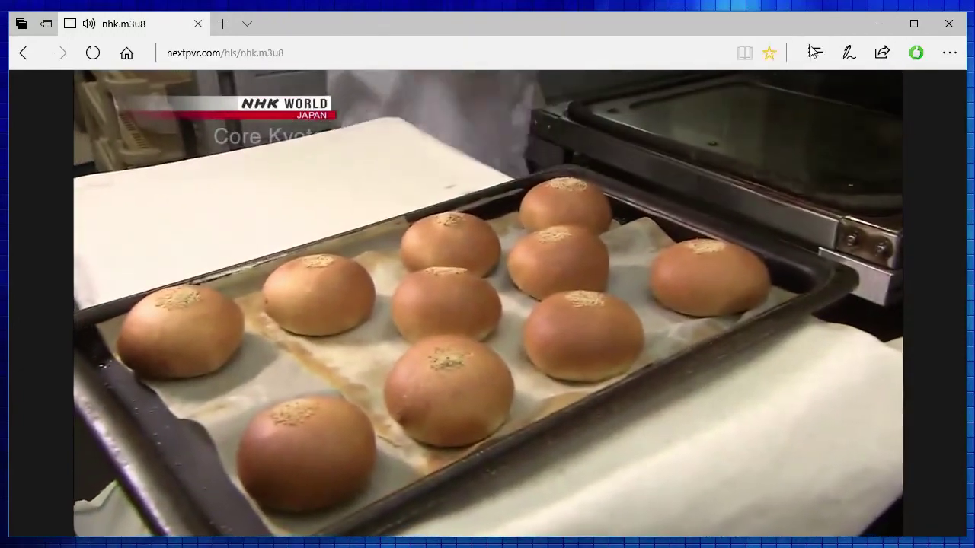
Play nextpvr.com/hls/nasatv.m3u8 in Edge, then minimize Edge to view Restream4ME's stream status
left_click(878, 23)
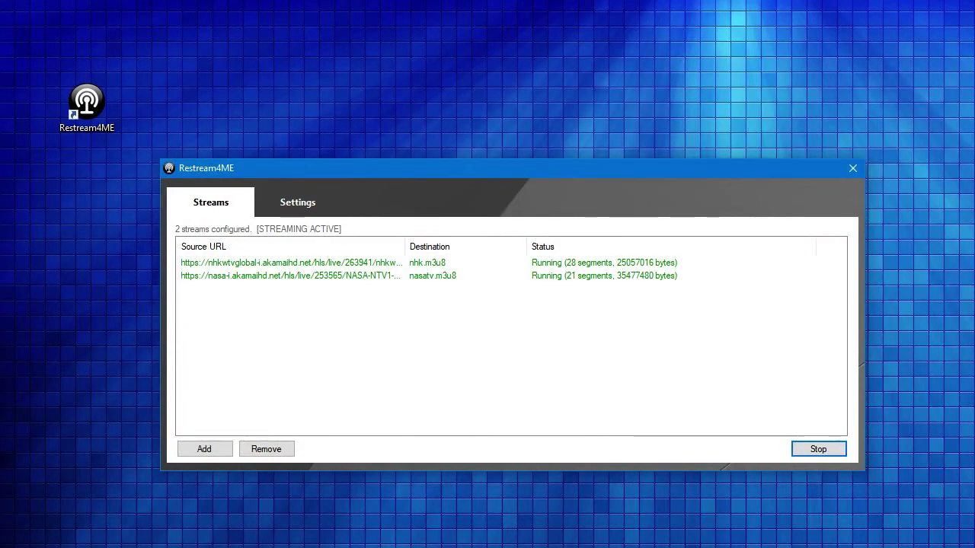
key("alt+Tab")
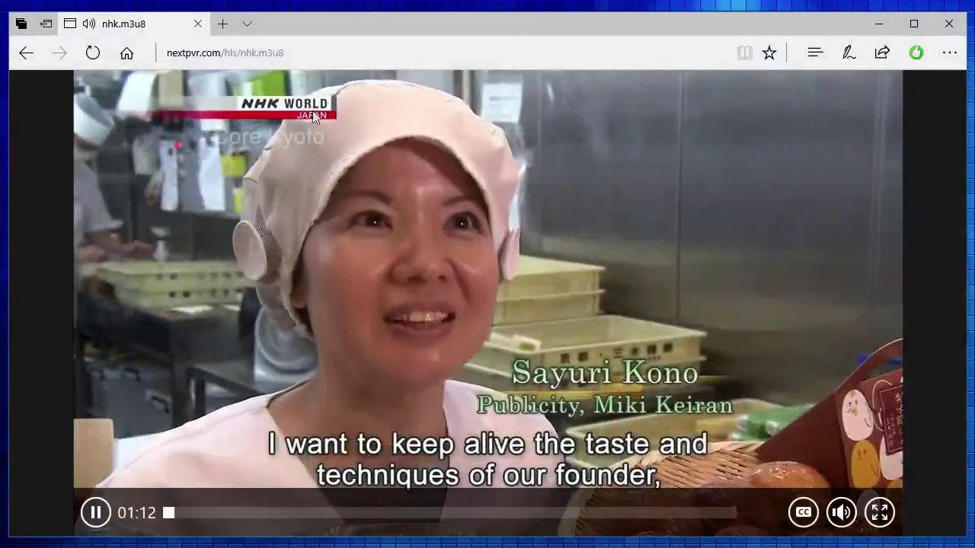
left_click(295, 59)
left_click(305, 53)
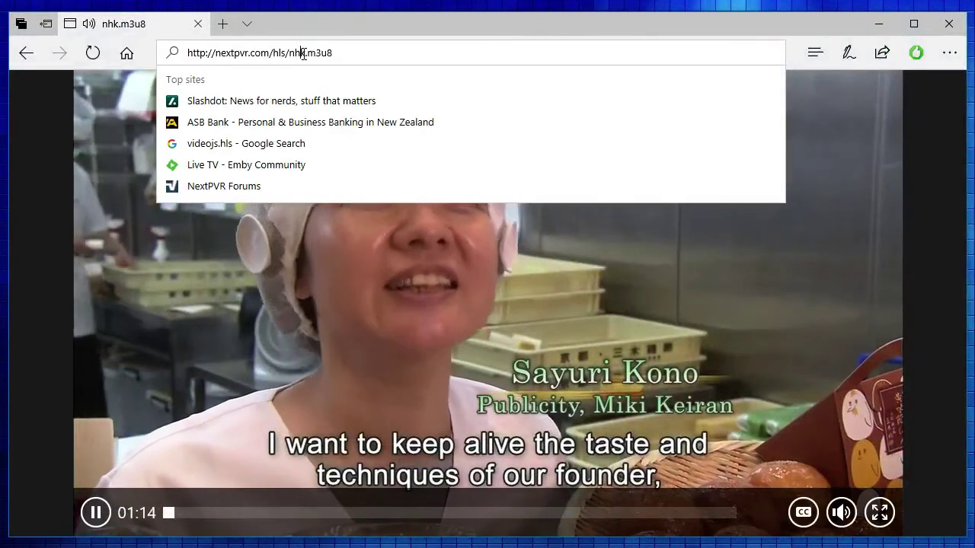
key("BackSpace")
key("BackSpace")
key("BackSpace")
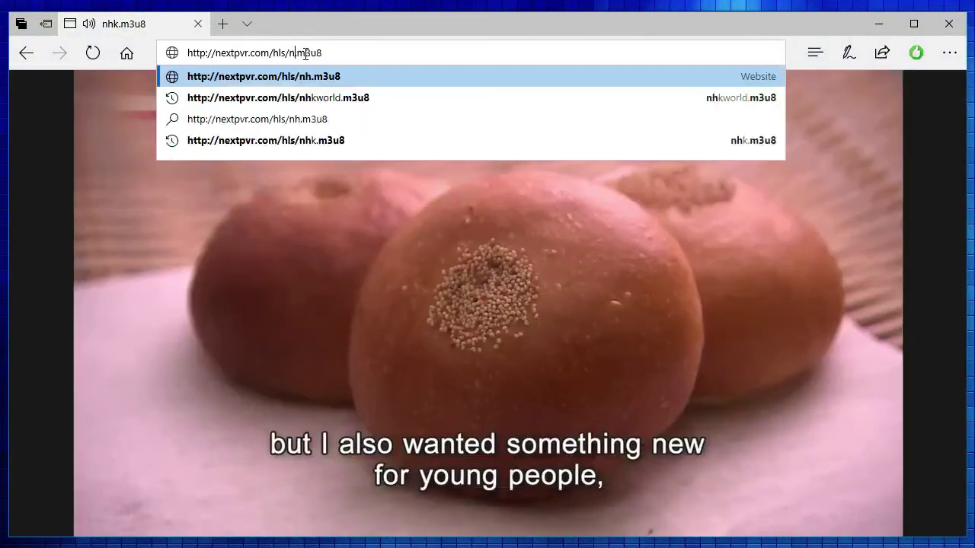
type("nasatv")
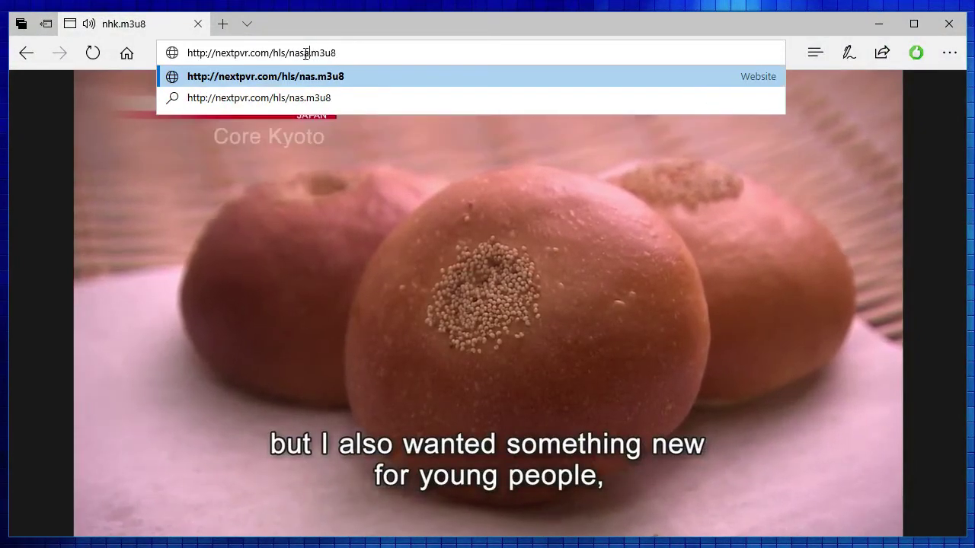
key("Return")
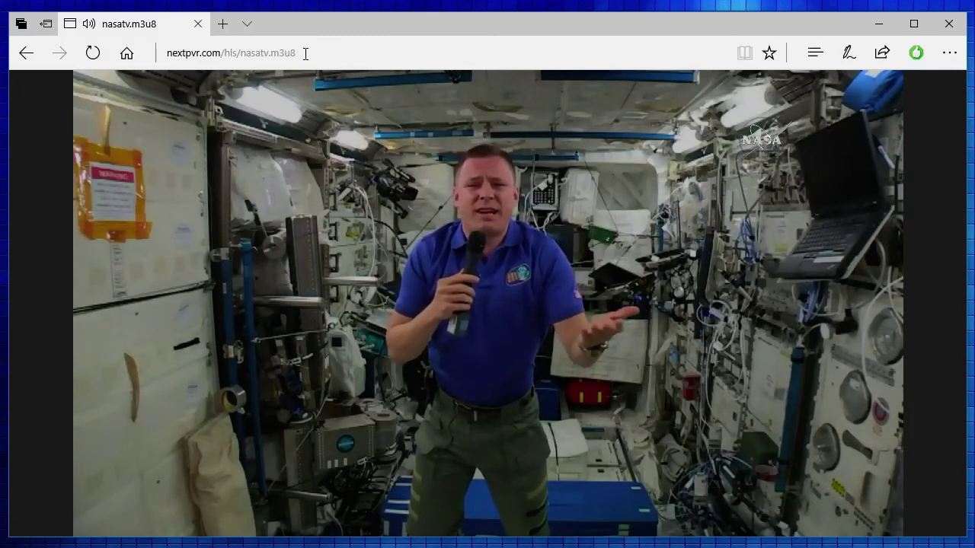
left_click(878, 24)
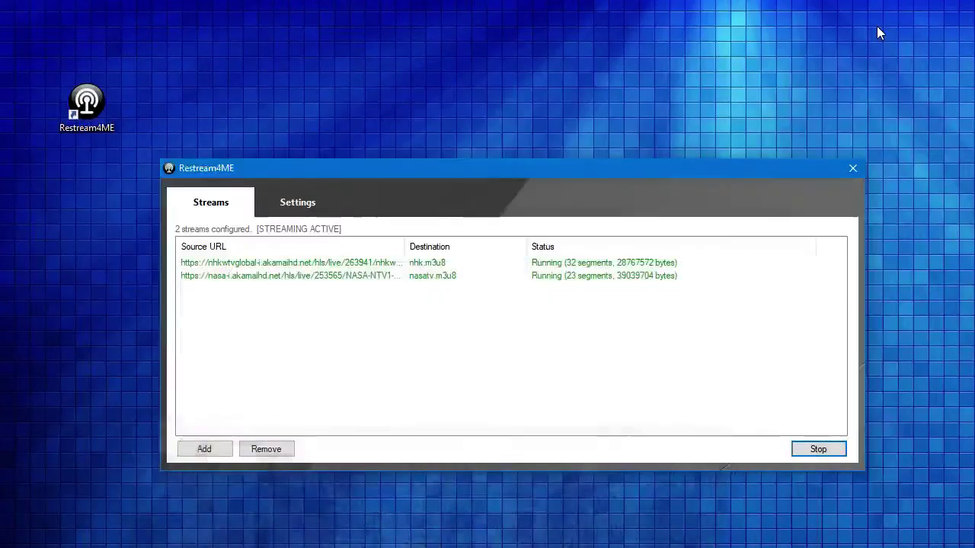